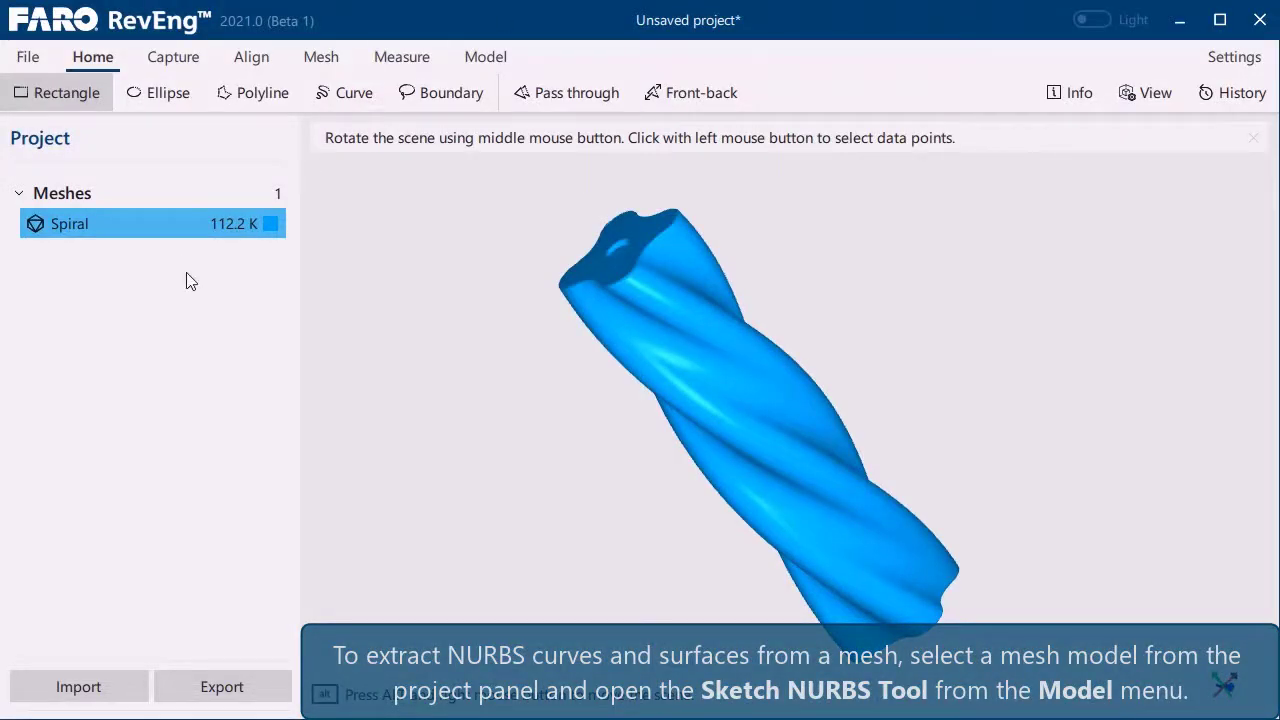
- Start Sketch NURBS on the Spiral mesh, disable the automatic surfaces count and set the surfaces count to 500
{"action": "left_click", "coordinate": [483, 60]}
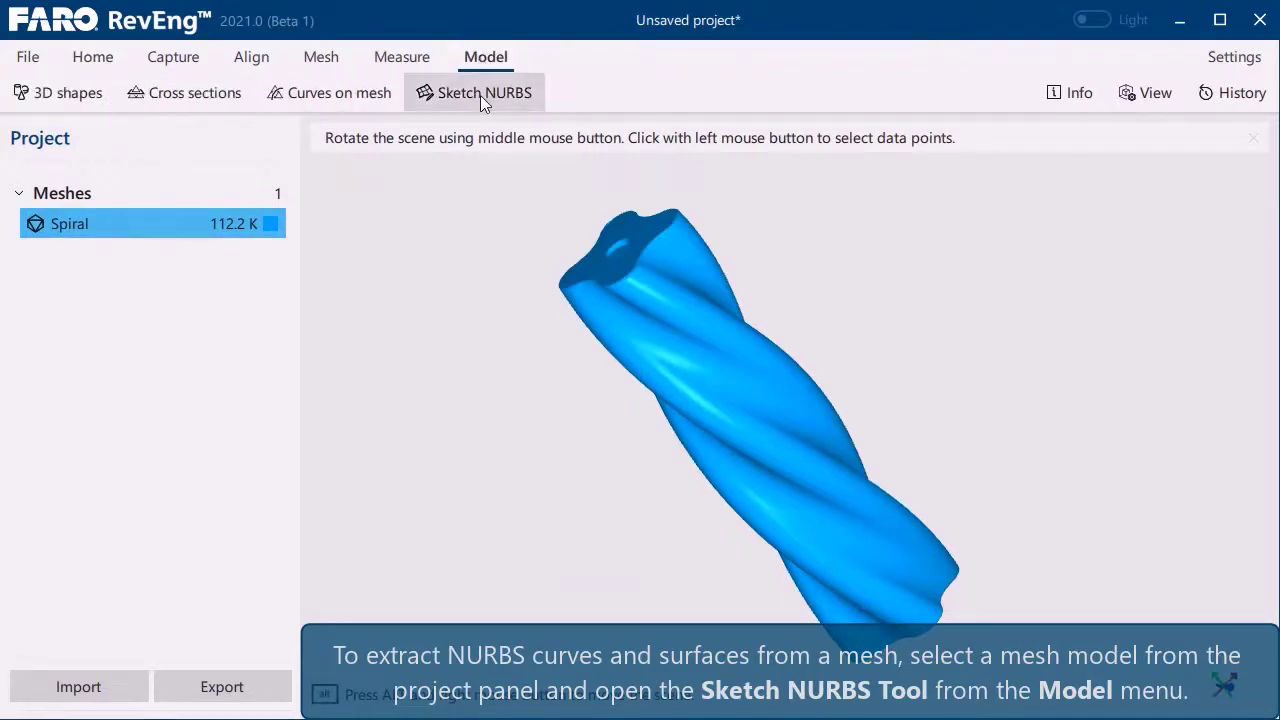
{"action": "left_click", "coordinate": [480, 95]}
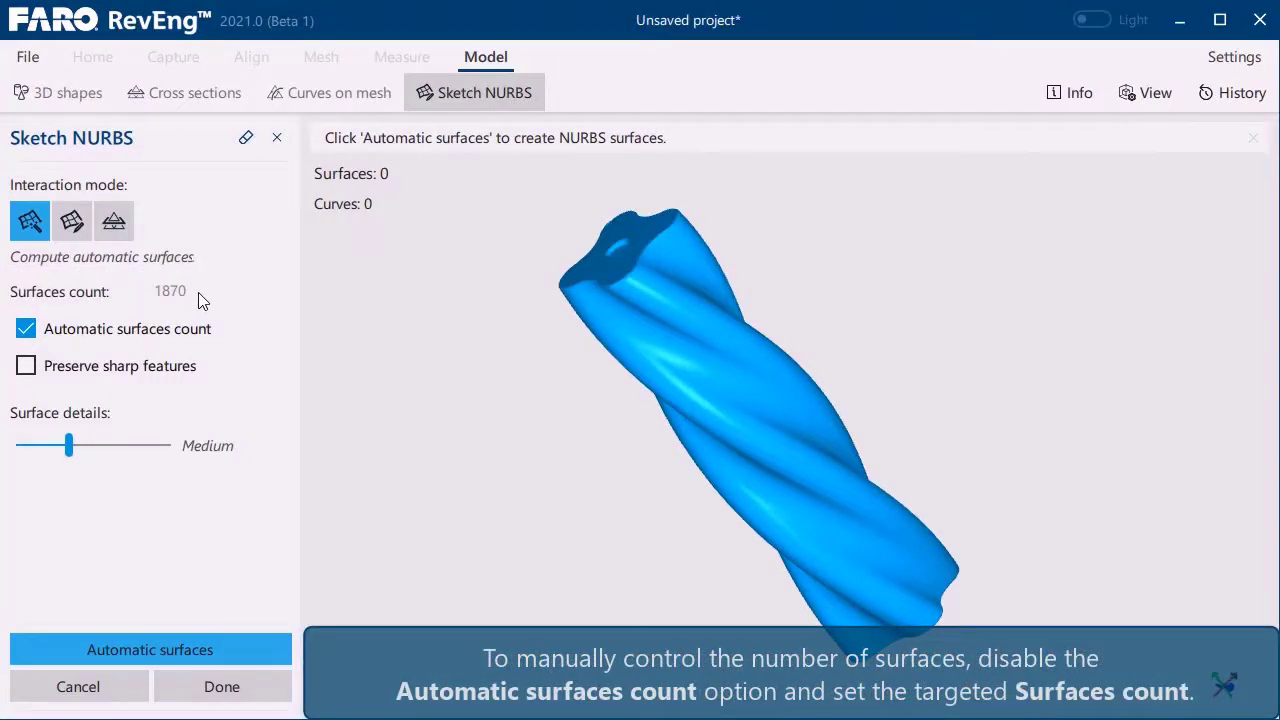
{"action": "left_click", "coordinate": [160, 333]}
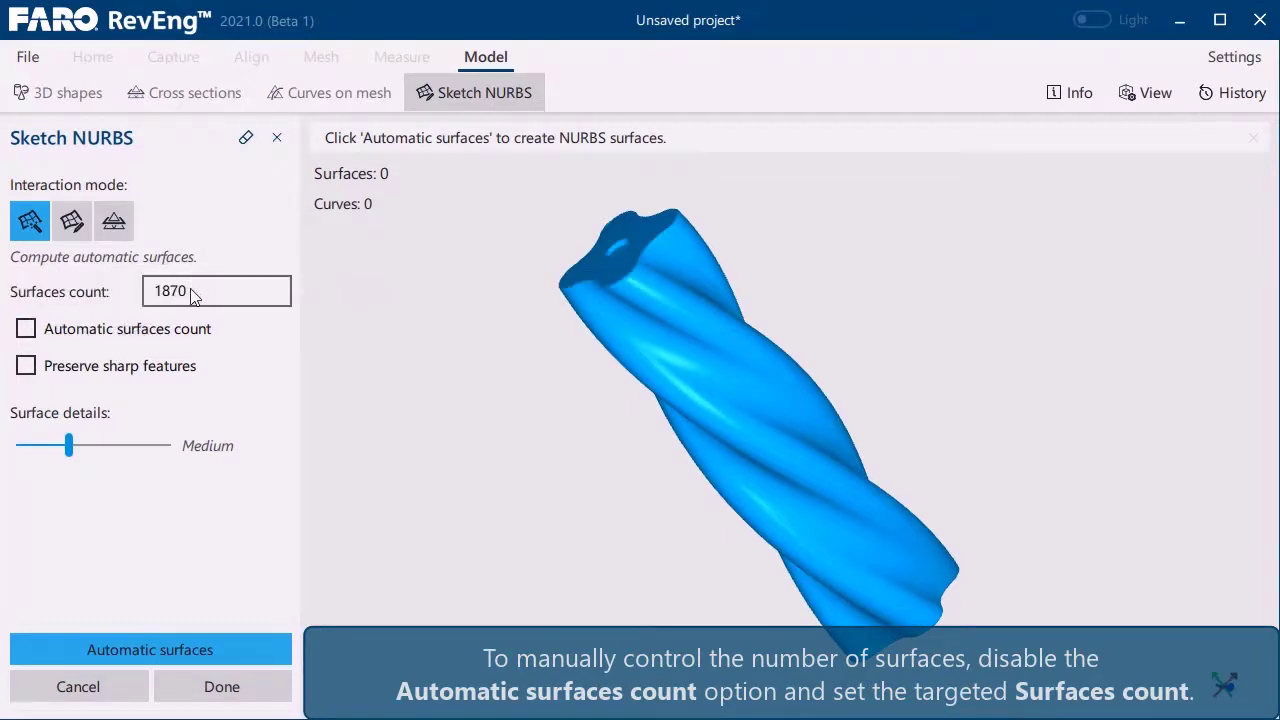
{"action": "double_click", "coordinate": [193, 296]}
{"action": "type", "text": "500"}
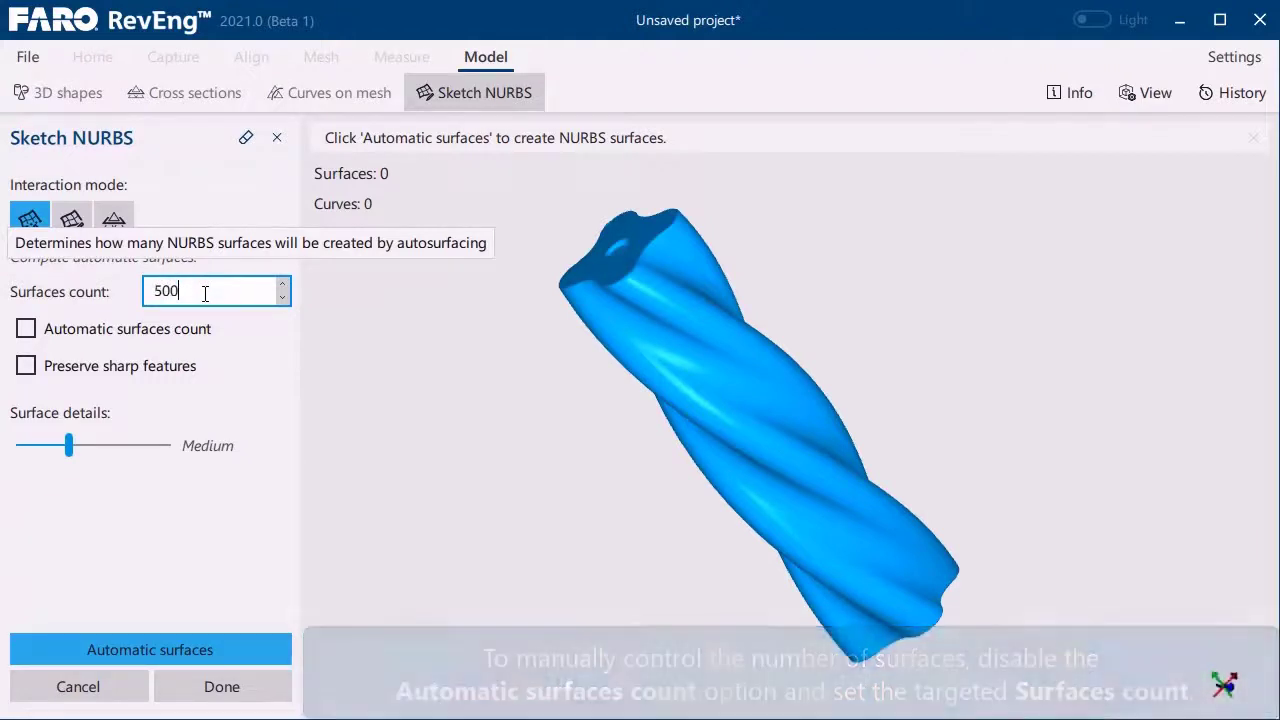
{"action": "key", "text": "Return"}
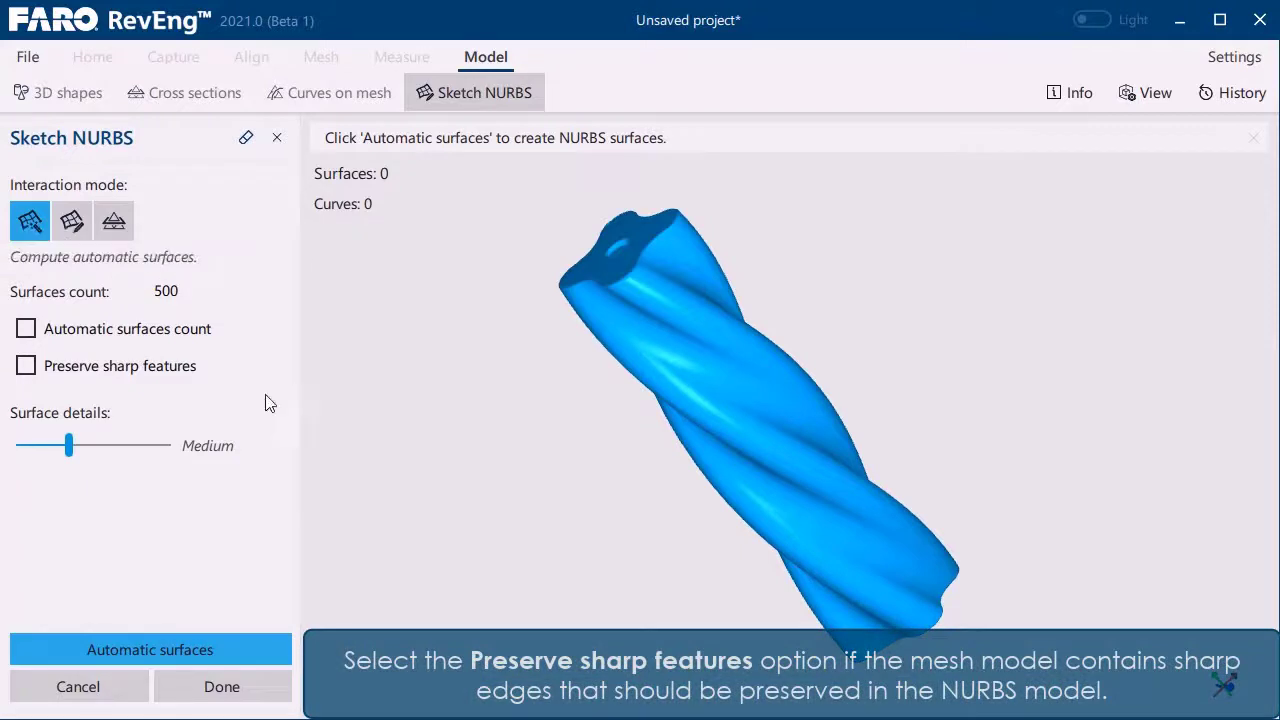
- Set the surface details to Low and compute the automatic NURBS surfaces on the mesh
{"action": "mouse_move", "coordinate": [136, 381]}
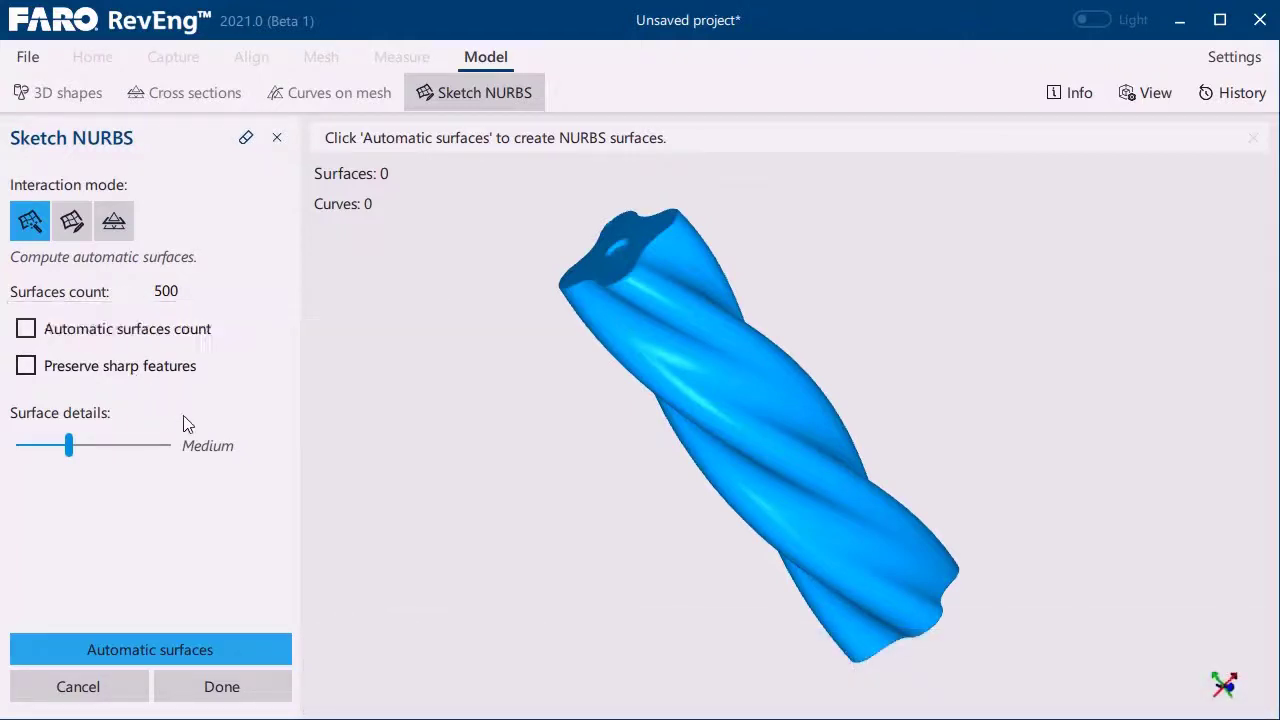
{"action": "left_click_drag", "start_coordinate": [71, 449], "coordinate": [38, 451]}
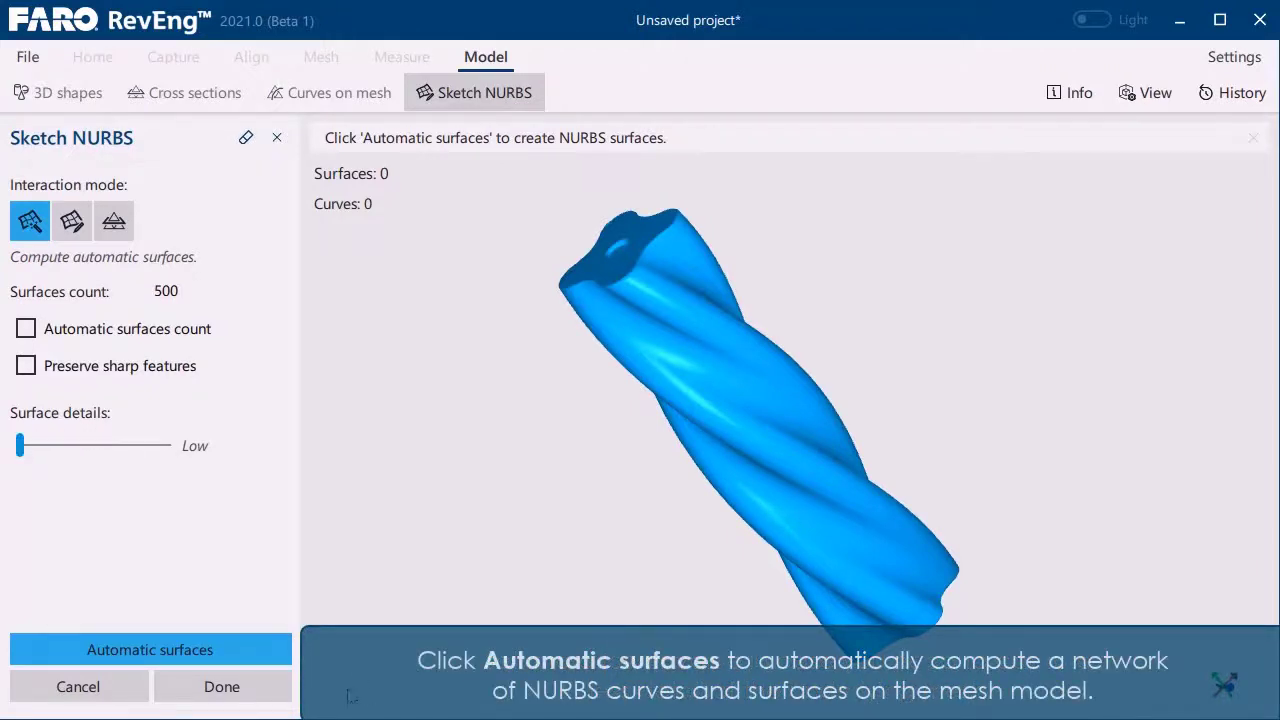
{"action": "left_click", "coordinate": [256, 652]}
{"action": "left_click", "coordinate": [877, 452]}
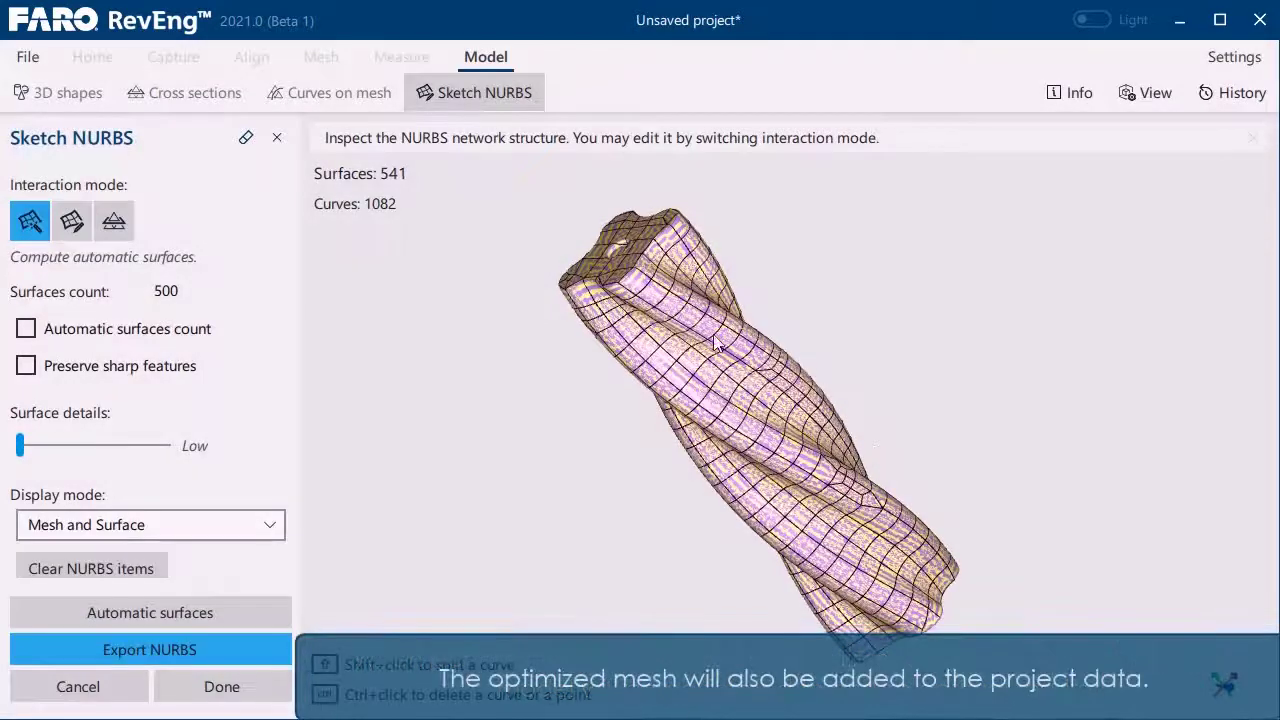
- Inspect the NURBS network on the spiral, then compare the Mesh only and Surface only display modes
{"action": "left_click_drag", "start_coordinate": [683, 543], "coordinate": [640, 420]}
{"action": "scroll", "coordinate": [119, 347], "scroll_direction": "down", "scroll_amount": 1}
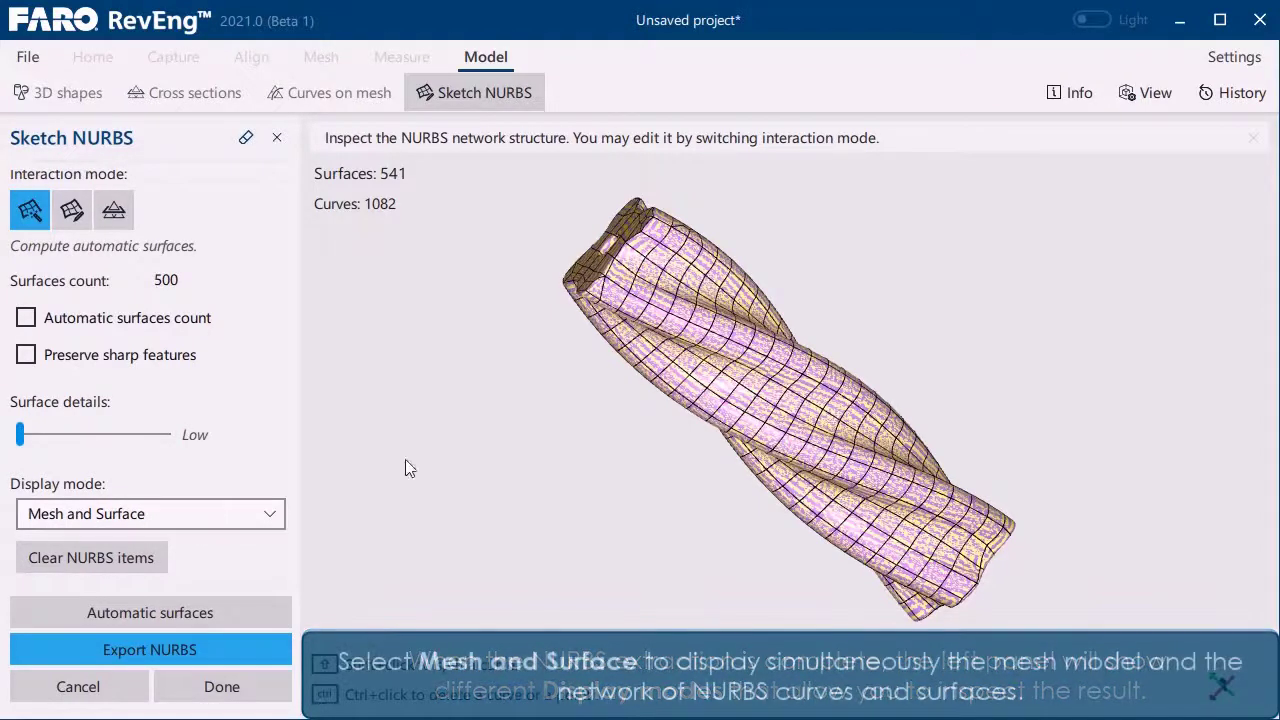
{"action": "scroll", "coordinate": [668, 250], "scroll_direction": "up", "scroll_amount": 3}
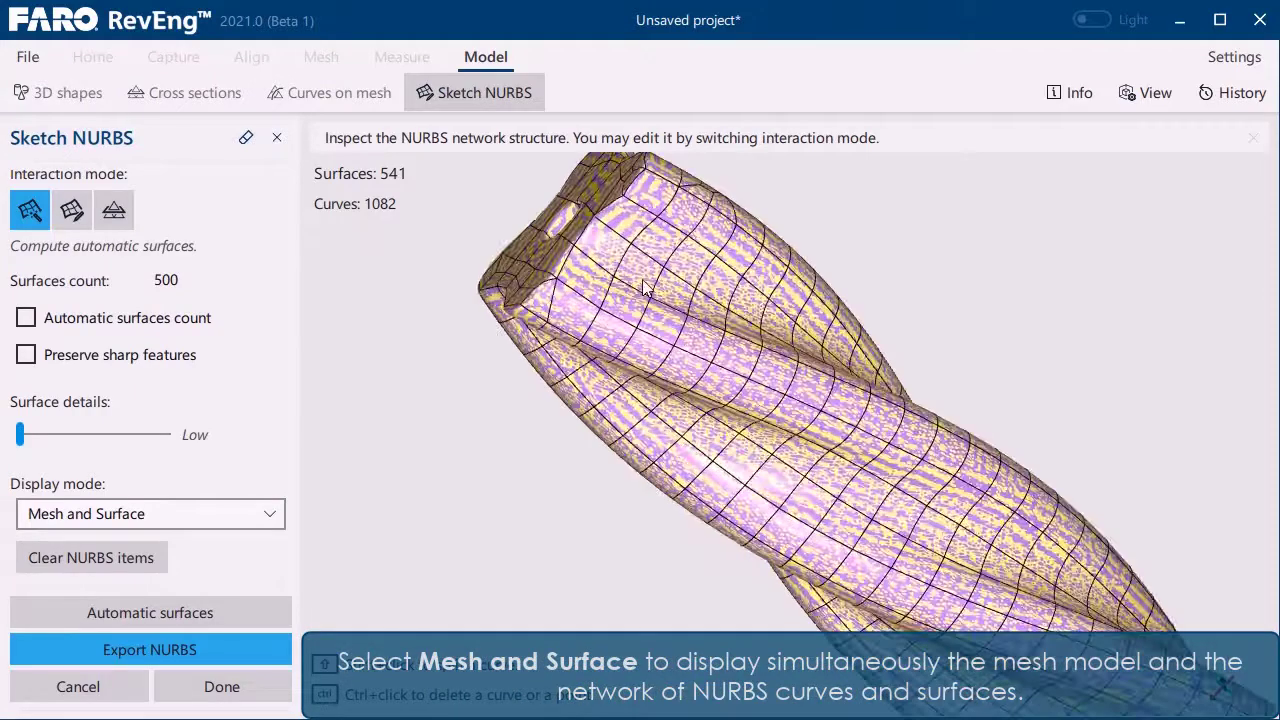
{"action": "left_click_drag", "start_coordinate": [712, 366], "coordinate": [645, 378]}
{"action": "scroll", "coordinate": [700, 436], "scroll_direction": "down", "scroll_amount": 3}
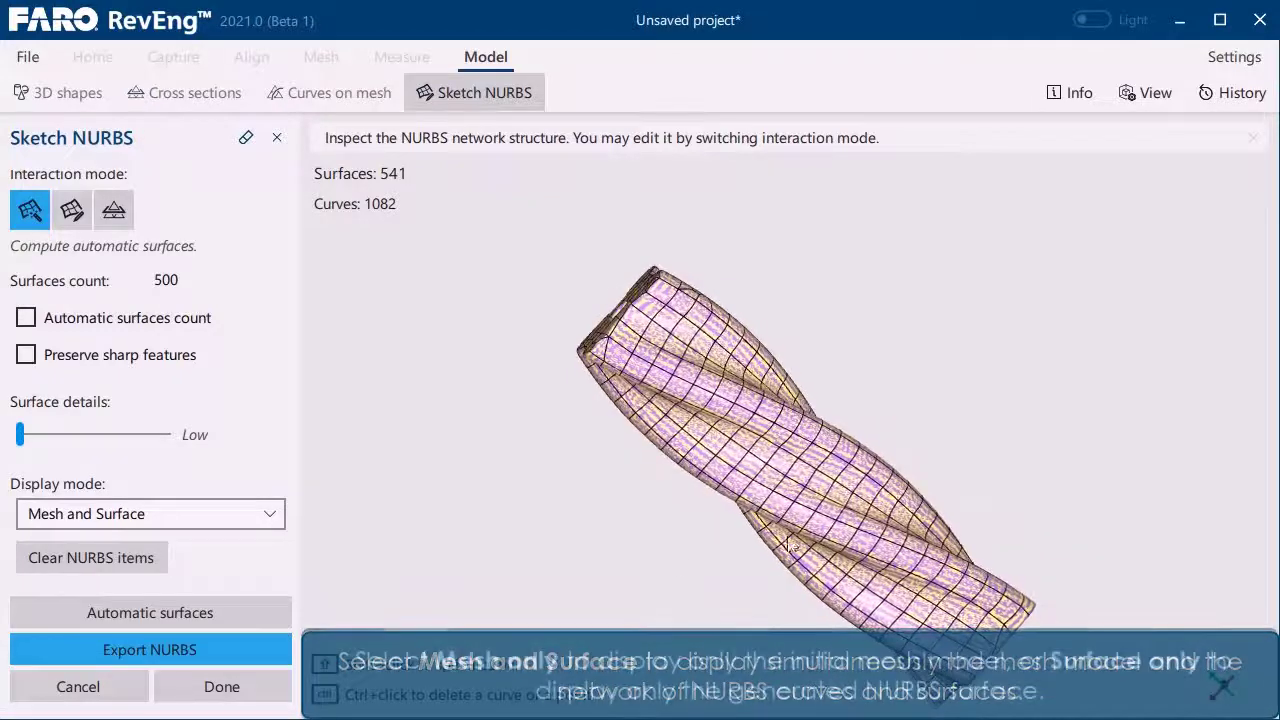
{"action": "left_click", "coordinate": [222, 511]}
{"action": "left_click", "coordinate": [80, 522]}
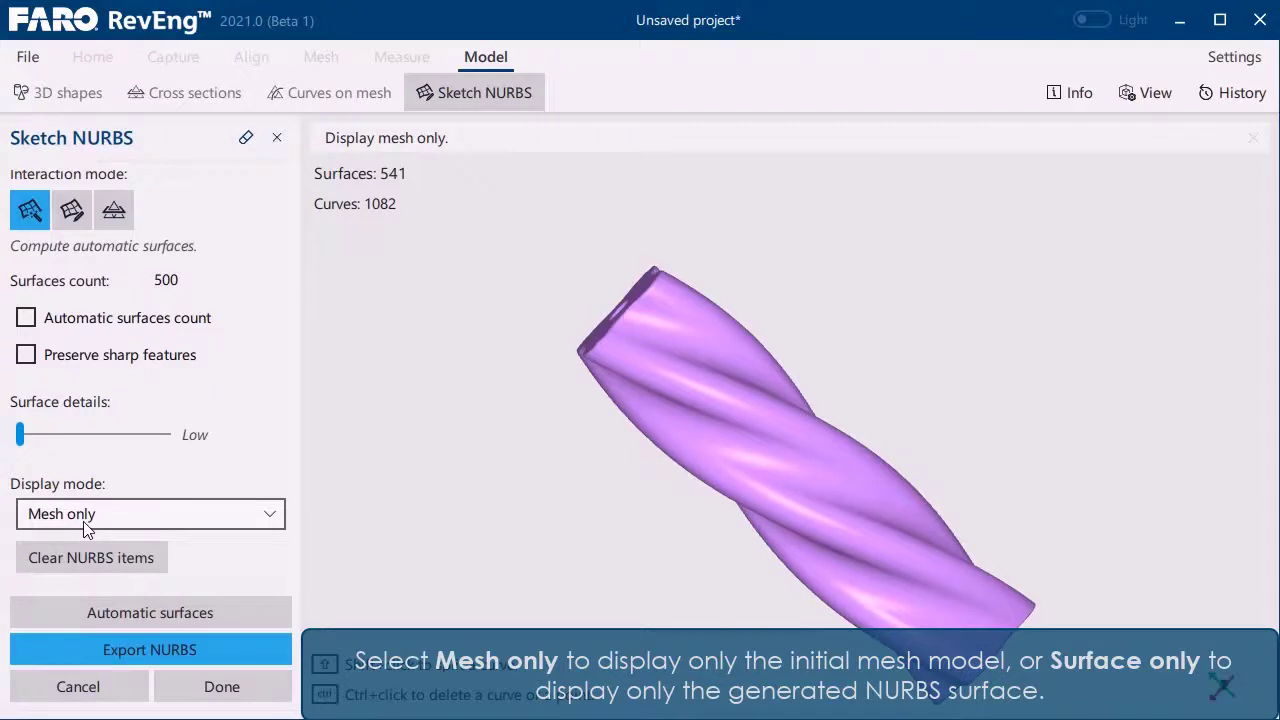
{"action": "left_click", "coordinate": [86, 522]}
{"action": "left_click", "coordinate": [104, 563]}
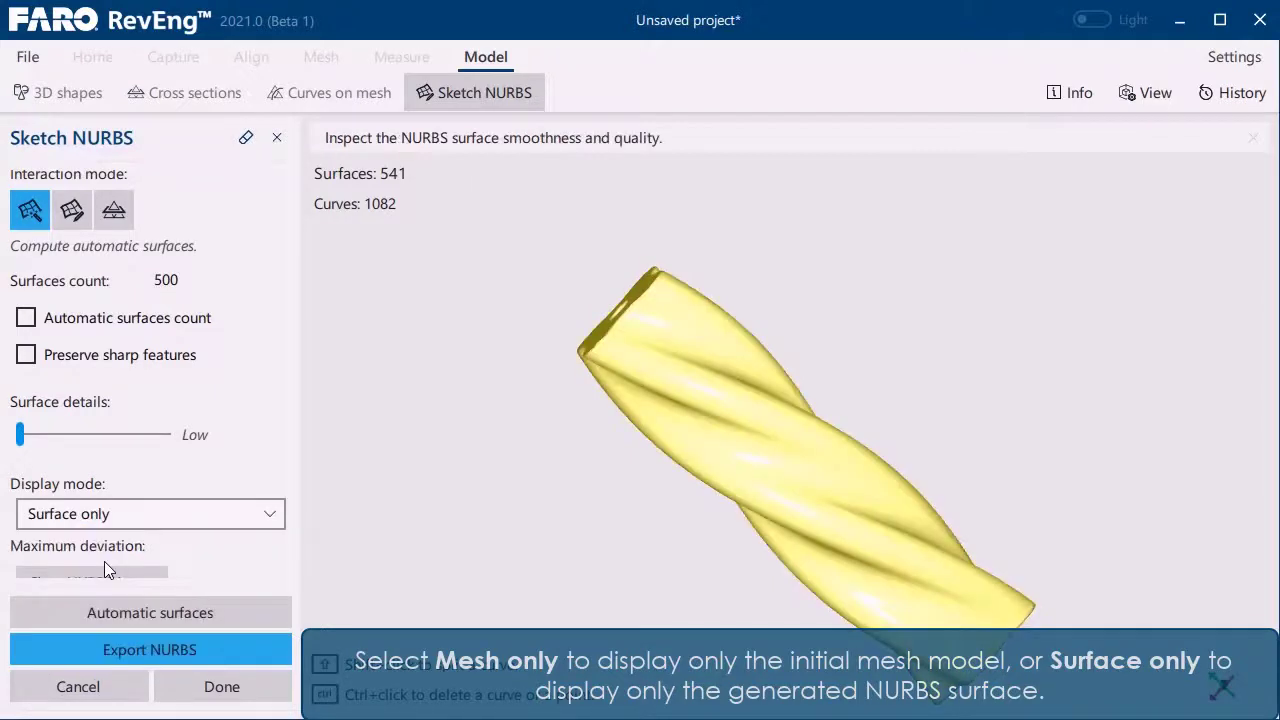
- Set the display mode to Deviations and examine the deviation colour map around the spiral's end face
{"action": "left_click", "coordinate": [242, 518]}
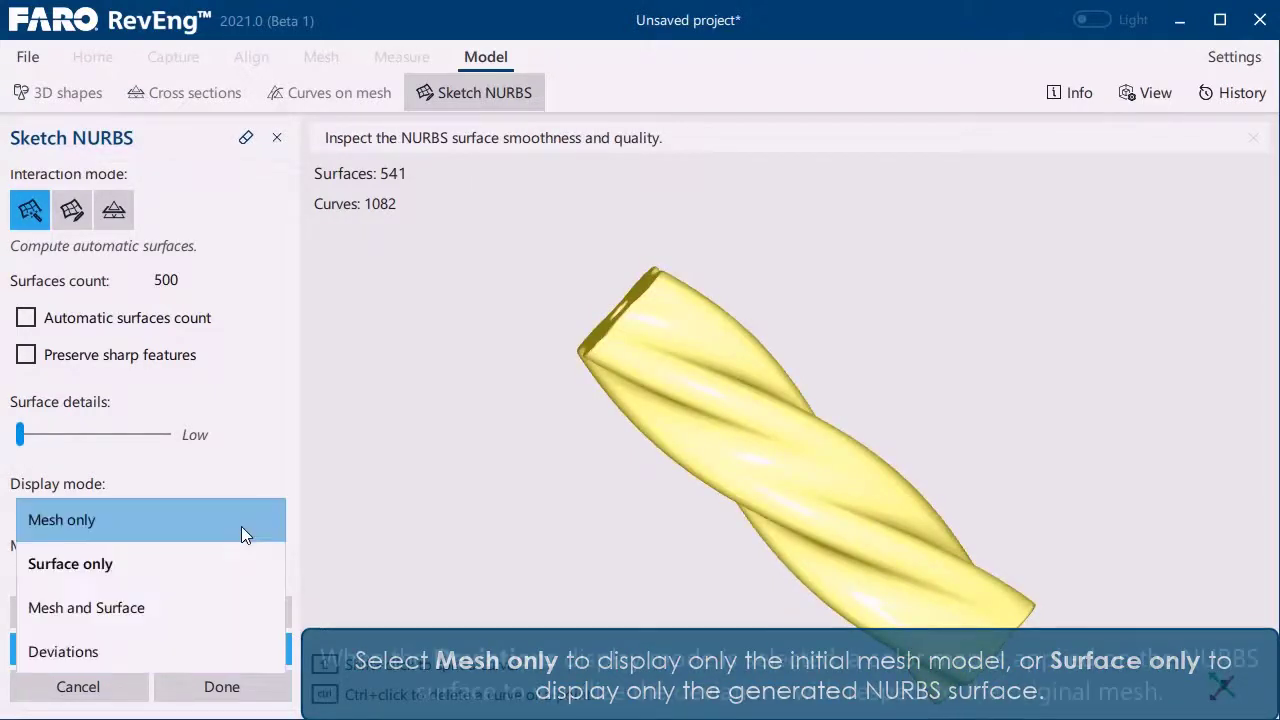
{"action": "left_click", "coordinate": [164, 645]}
{"action": "left_click_drag", "start_coordinate": [822, 472], "coordinate": [750, 397]}
{"action": "scroll", "coordinate": [750, 397], "scroll_direction": "up", "scroll_amount": 5}
{"action": "left_click_drag", "start_coordinate": [754, 336], "coordinate": [870, 638]}
{"action": "left_click_drag", "start_coordinate": [820, 500], "coordinate": [791, 532]}
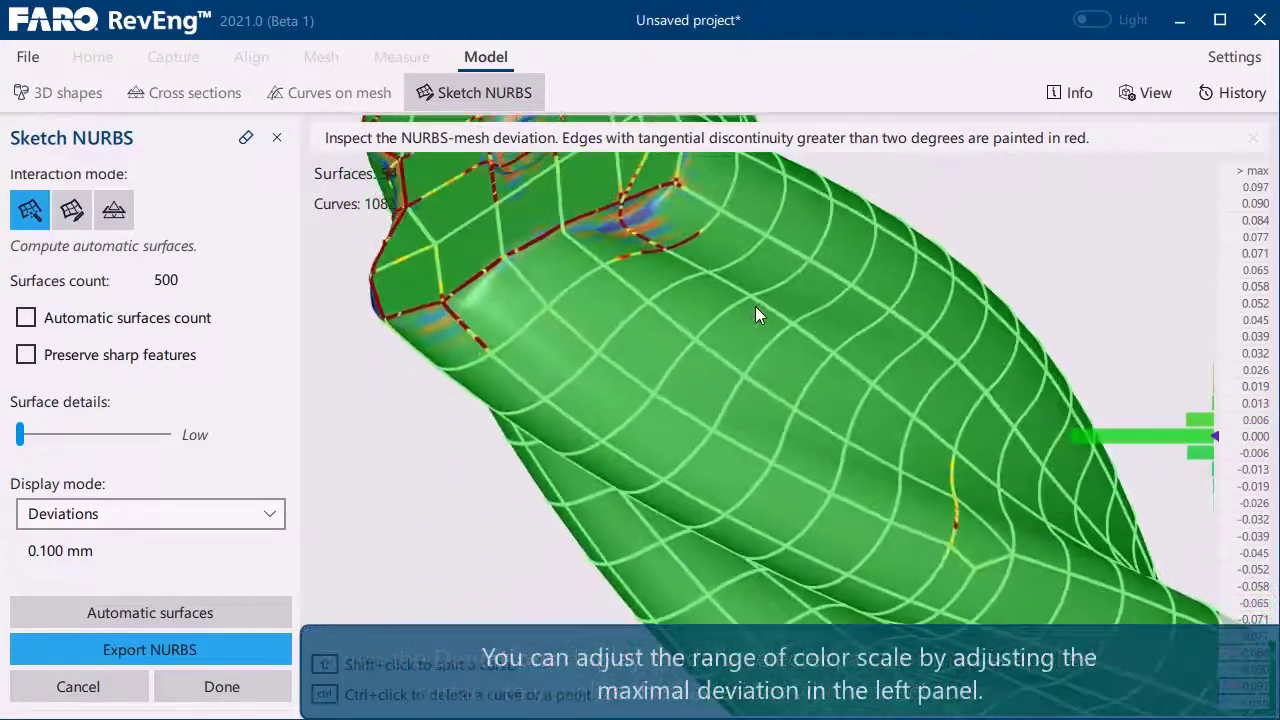
{"action": "left_click_drag", "start_coordinate": [755, 306], "coordinate": [744, 393]}
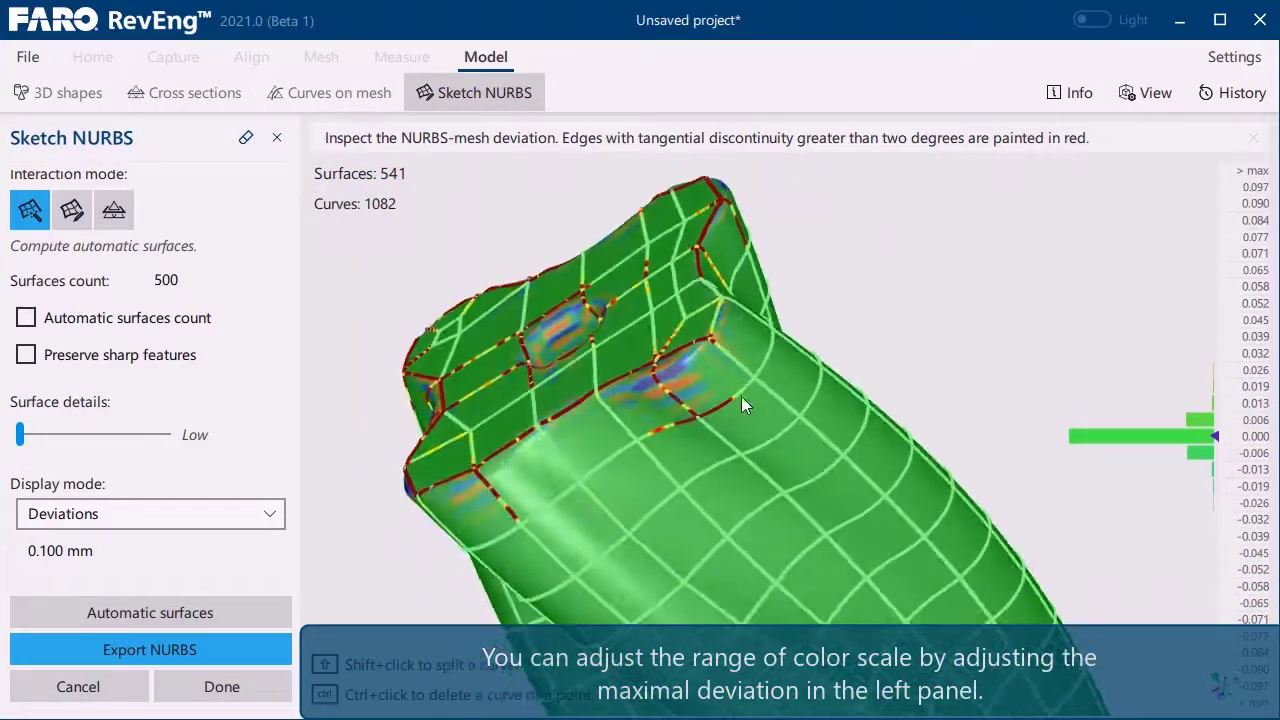
{"action": "scroll", "coordinate": [744, 393], "scroll_direction": "up", "scroll_amount": 5}
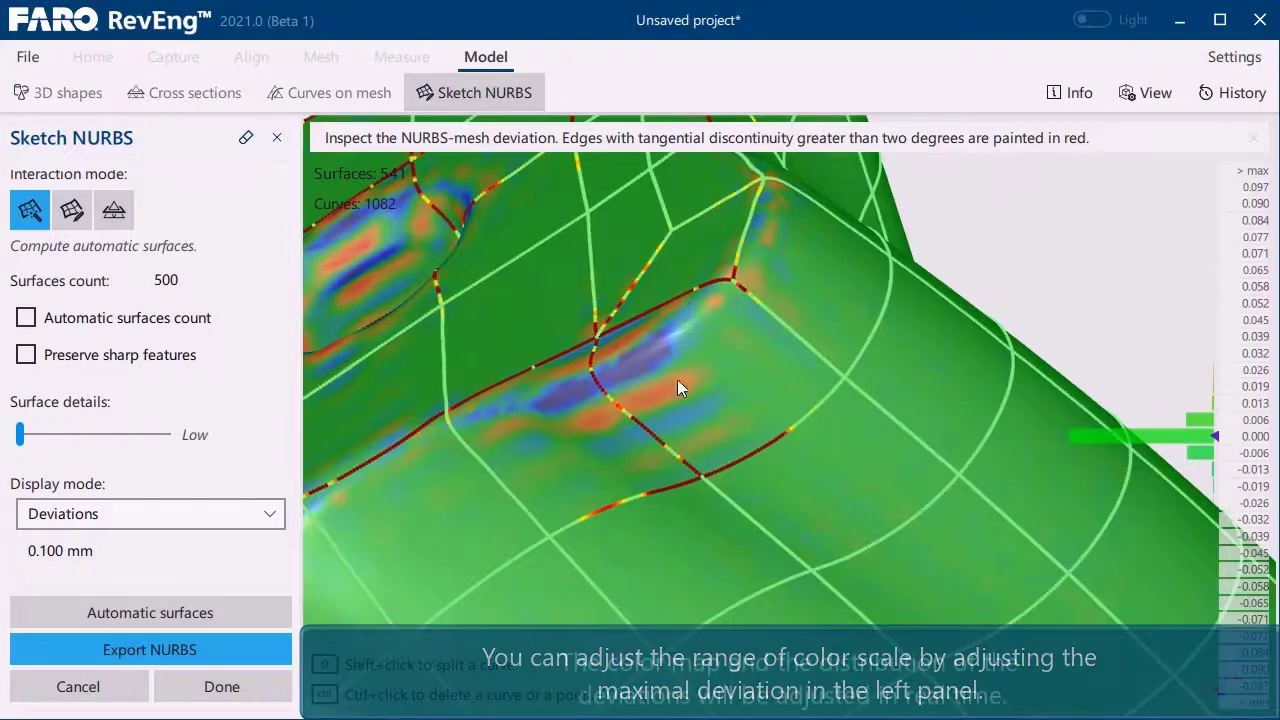
- Set the maximum deviation to 0.05 mm and the green tolerance limit on the histogram to about 0.01 mm
{"action": "left_click", "coordinate": [113, 555]}
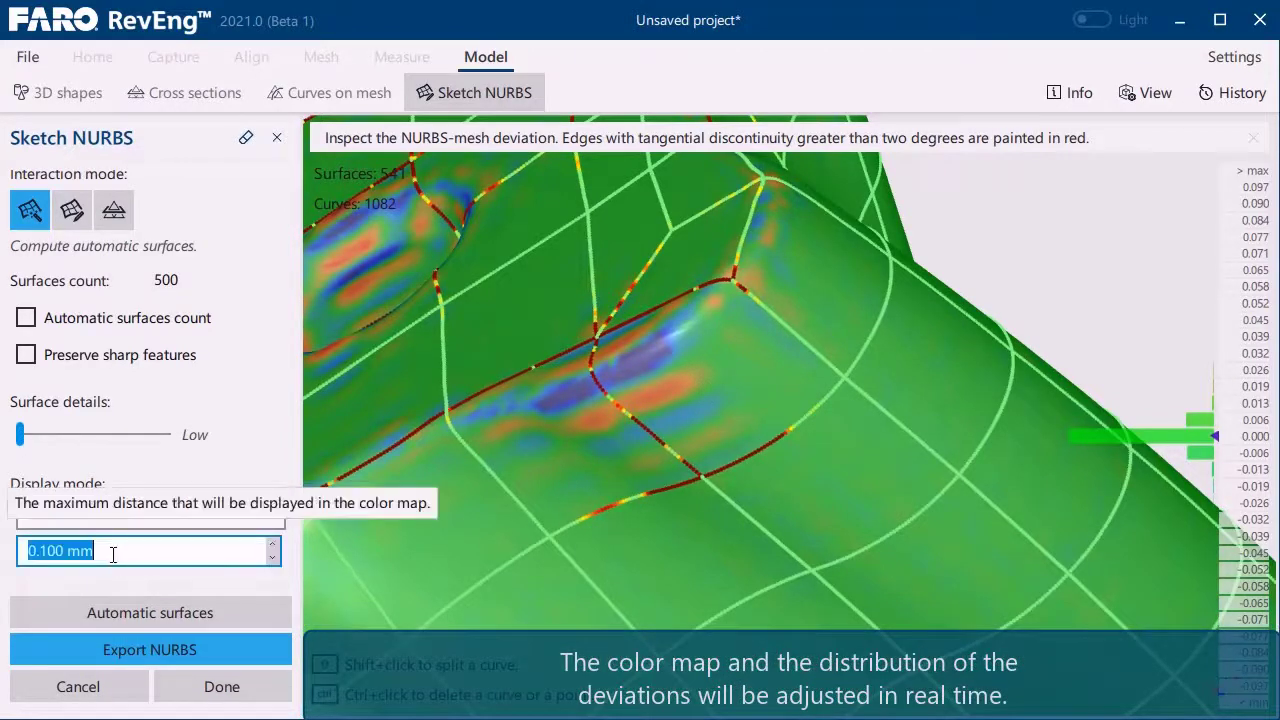
{"action": "type", "text": "0"}
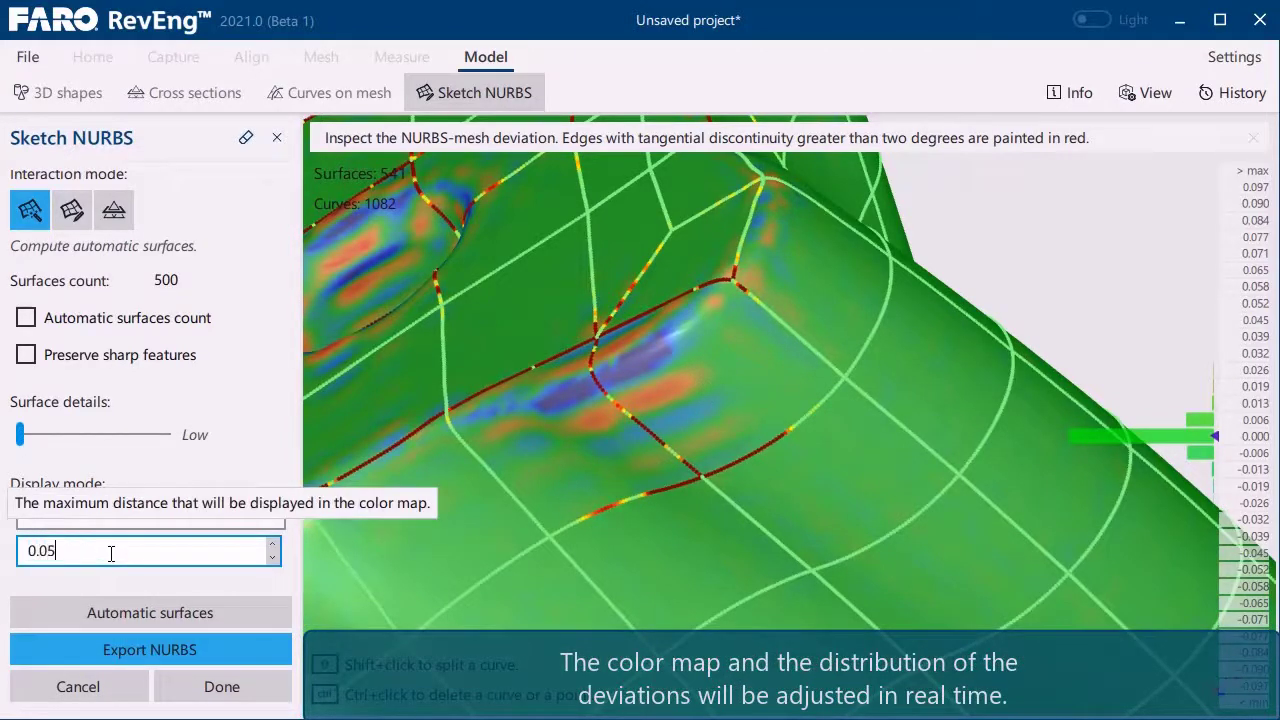
{"action": "type", "text": ".05"}
{"action": "key", "text": "Return"}
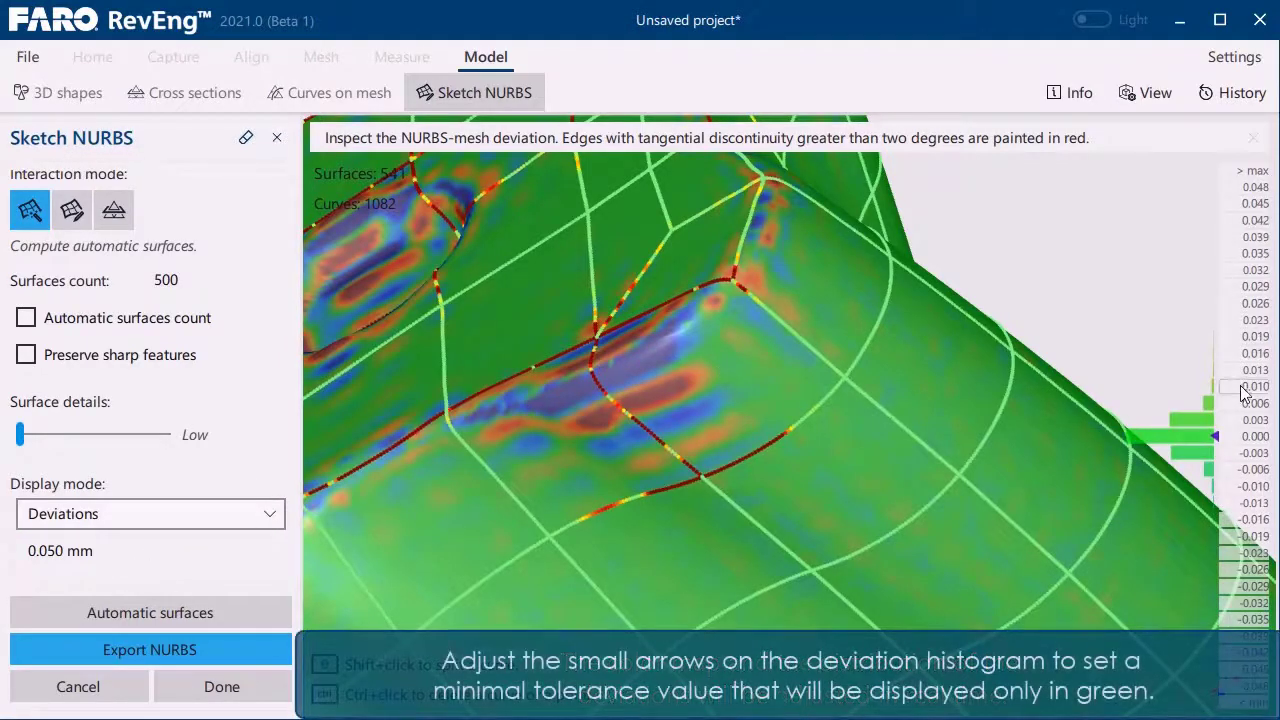
{"action": "left_click_drag", "start_coordinate": [1218, 440], "coordinate": [1215, 352]}
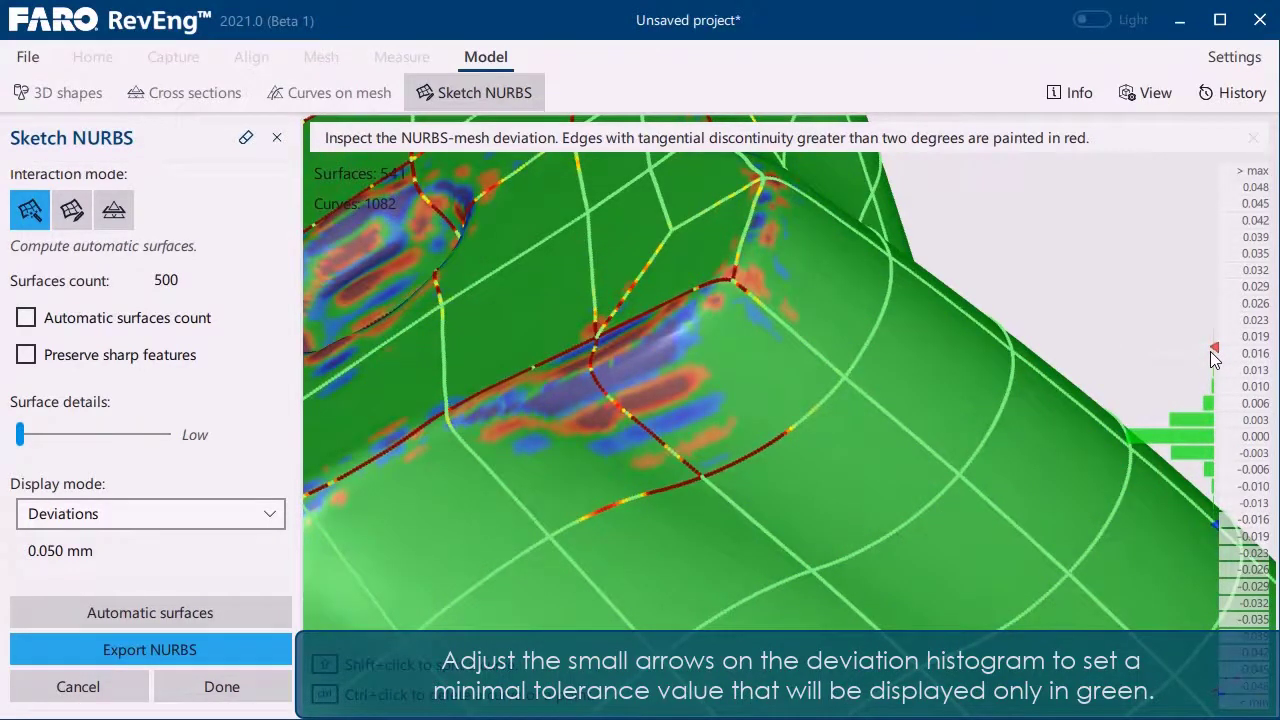
{"action": "left_click_drag", "start_coordinate": [1215, 358], "coordinate": [1219, 384]}
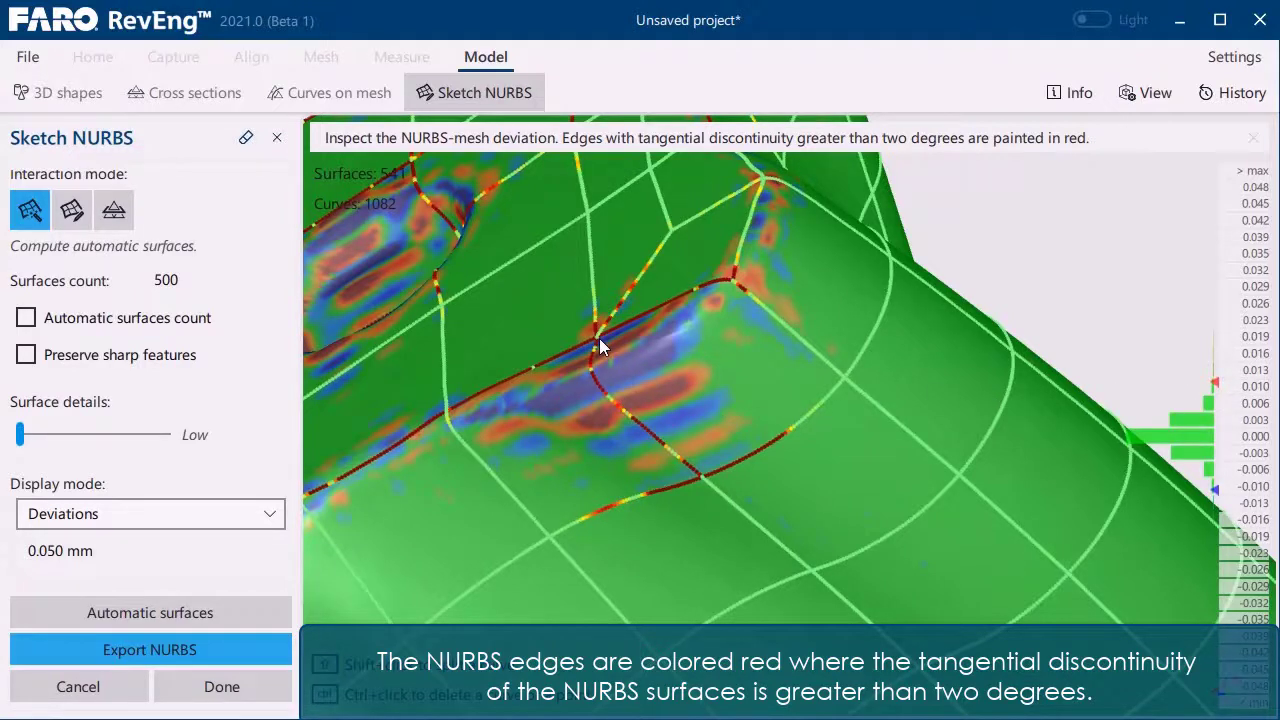
- Check the end face's edges for tangential discontinuities and switch the interaction mode to Sketch curves with mouse
{"action": "scroll", "coordinate": [634, 373], "scroll_direction": "down", "scroll_amount": 8}
{"action": "middle_click_drag", "start_coordinate": [628, 384], "coordinate": [652, 428]}
{"action": "left_click_drag", "start_coordinate": [652, 428], "coordinate": [934, 357]}
{"action": "scroll", "coordinate": [790, 340], "scroll_direction": "up", "scroll_amount": 4}
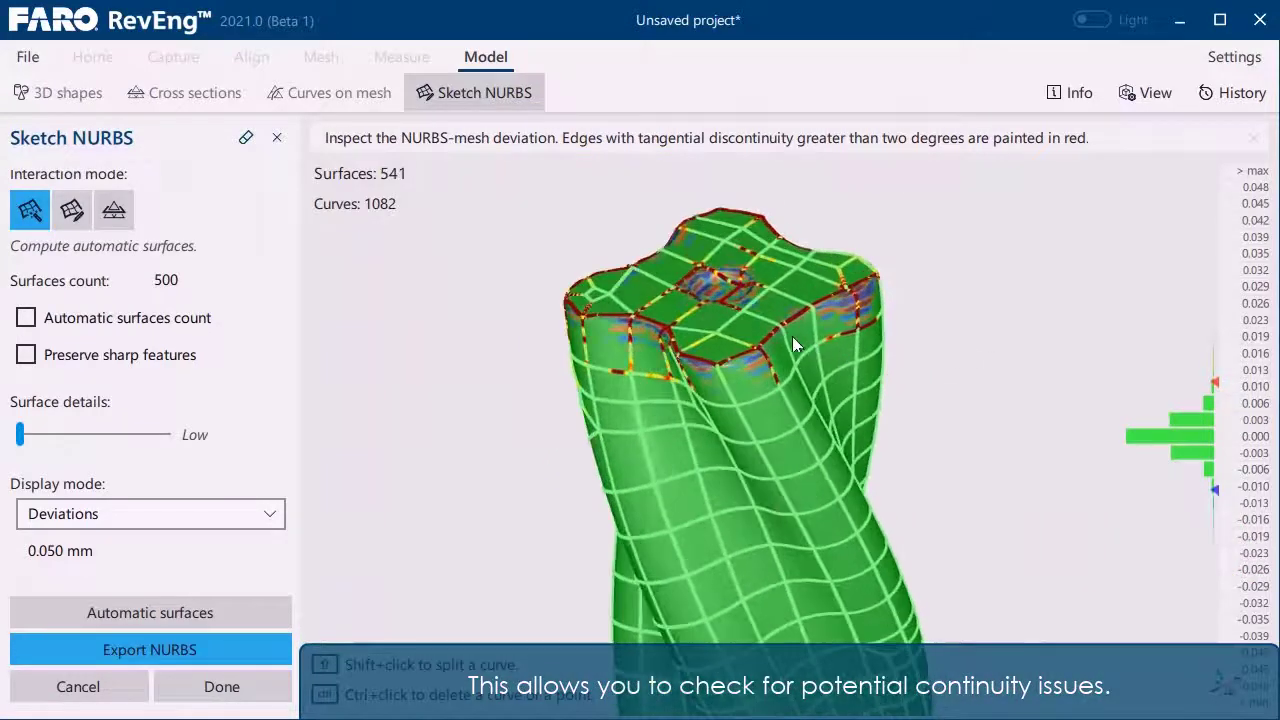
{"action": "middle_click_drag", "start_coordinate": [887, 417], "coordinate": [889, 469]}
{"action": "left_click_drag", "start_coordinate": [745, 380], "coordinate": [797, 359]}
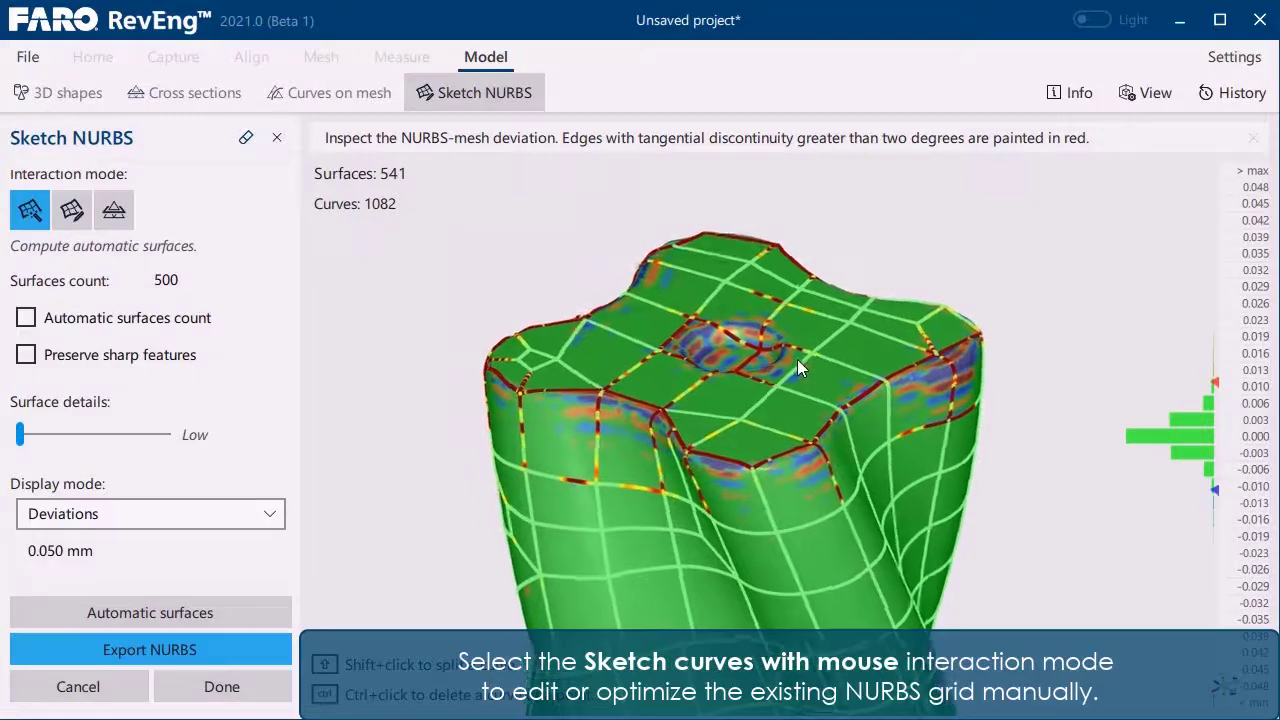
{"action": "left_click", "coordinate": [75, 215]}
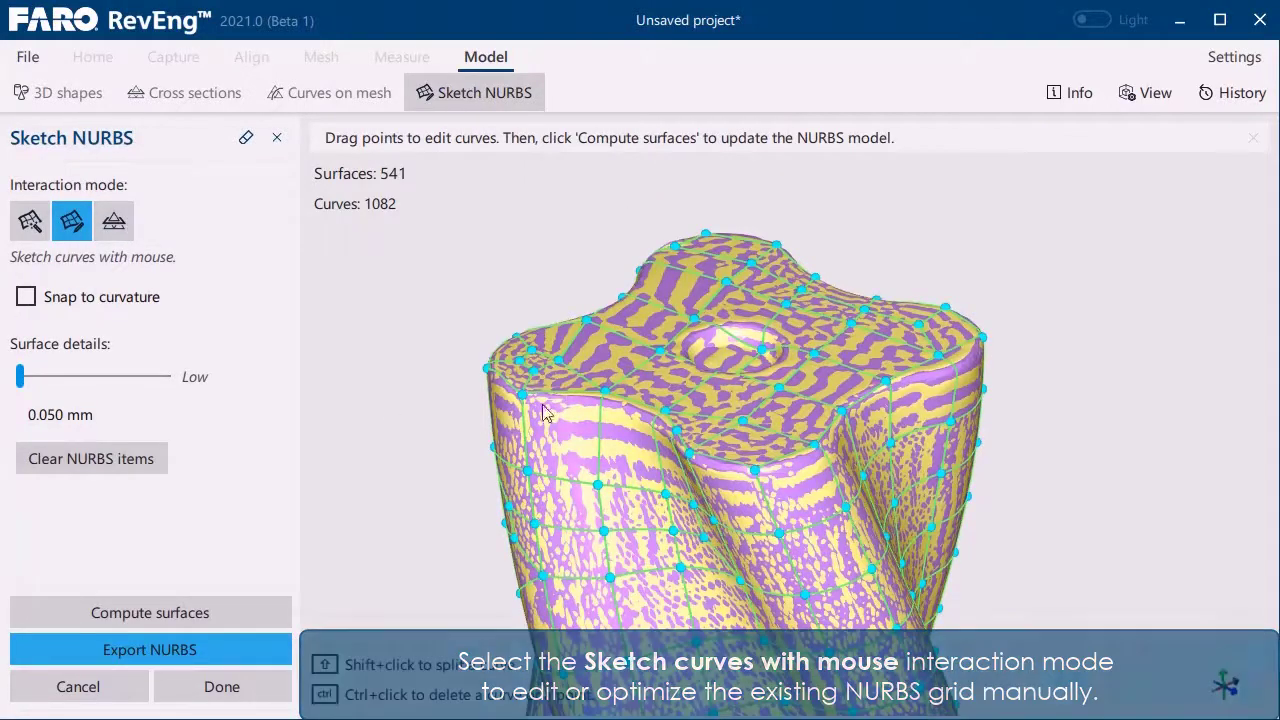
- Relocate the control points along the end face's front rim so the curves follow the sharp edge
{"action": "scroll", "coordinate": [777, 391], "scroll_direction": "up", "scroll_amount": 5}
{"action": "middle_click_drag", "start_coordinate": [776, 385], "coordinate": [660, 390]}
{"action": "left_click_drag", "start_coordinate": [638, 389], "coordinate": [631, 402]}
{"action": "left_click_drag", "start_coordinate": [493, 419], "coordinate": [482, 410]}
{"action": "left_click_drag", "start_coordinate": [763, 370], "coordinate": [774, 398]}
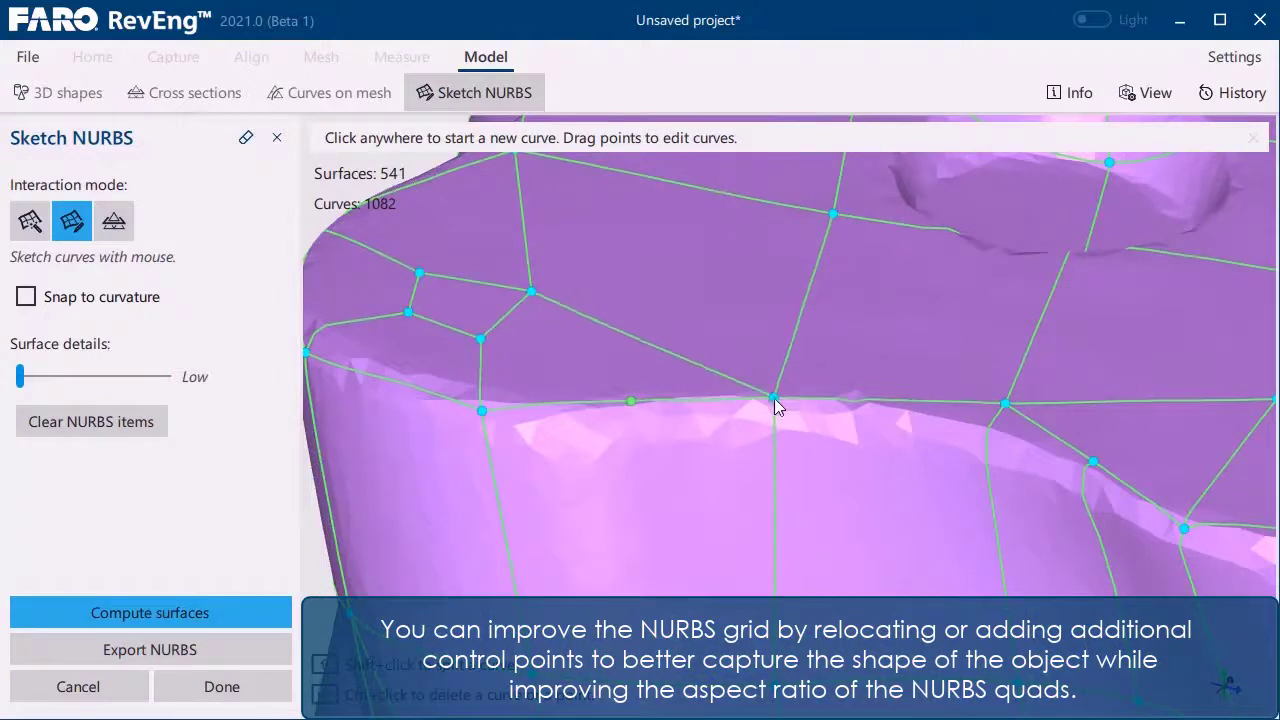
{"action": "left_click_drag", "start_coordinate": [1008, 404], "coordinate": [969, 422]}
{"action": "left_click_drag", "start_coordinate": [1093, 462], "coordinate": [1094, 470]}
- Continue around the end face, moving the neighbouring lobe's control points onto the rim edge
{"action": "scroll", "coordinate": [950, 433], "scroll_direction": "down", "scroll_amount": 4}
{"action": "middle_click_drag", "start_coordinate": [680, 425], "coordinate": [810, 410]}
{"action": "left_click_drag", "start_coordinate": [822, 412], "coordinate": [828, 409]}
{"action": "scroll", "coordinate": [891, 421], "scroll_direction": "down", "scroll_amount": 4}
{"action": "middle_click_drag", "start_coordinate": [891, 421], "coordinate": [1018, 569]}
{"action": "scroll", "coordinate": [740, 405], "scroll_direction": "up", "scroll_amount": 4}
{"action": "left_click_drag", "start_coordinate": [723, 403], "coordinate": [733, 372]}
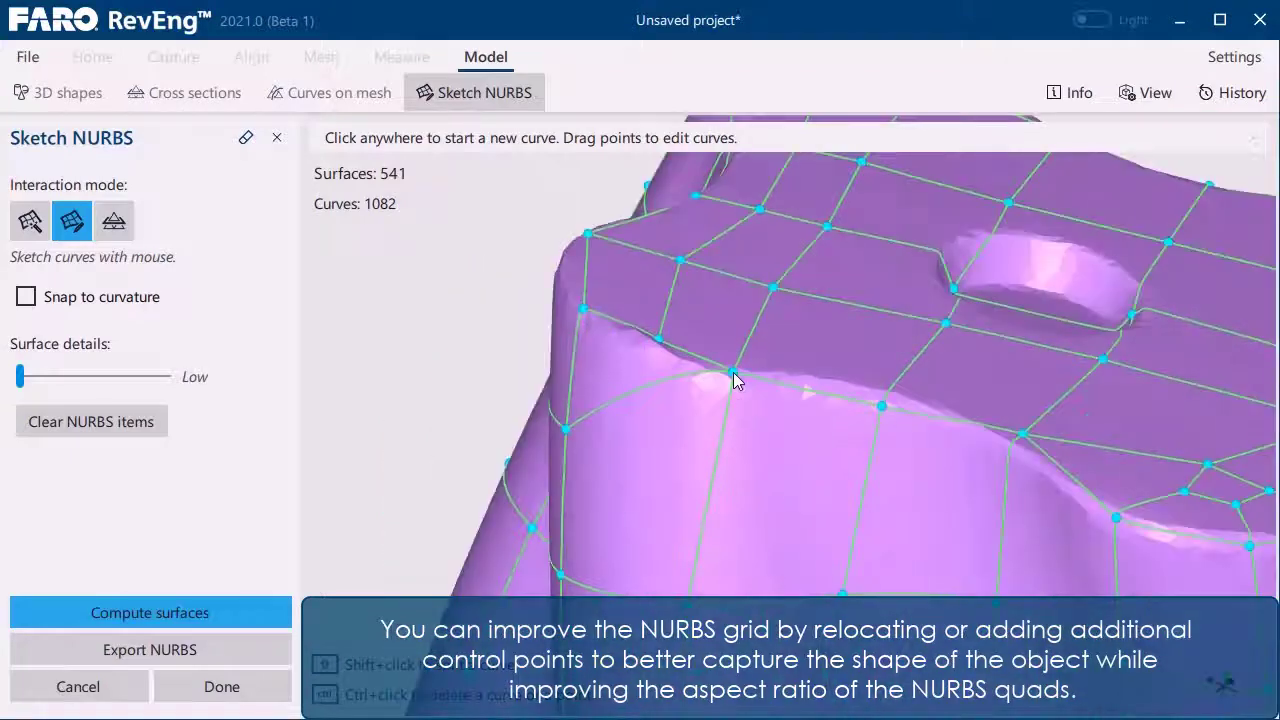
{"action": "left_click", "coordinate": [653, 335]}
{"action": "key", "text": "Escape"}
{"action": "key", "text": "ctrl+z"}
{"action": "key", "text": "ctrl+z"}
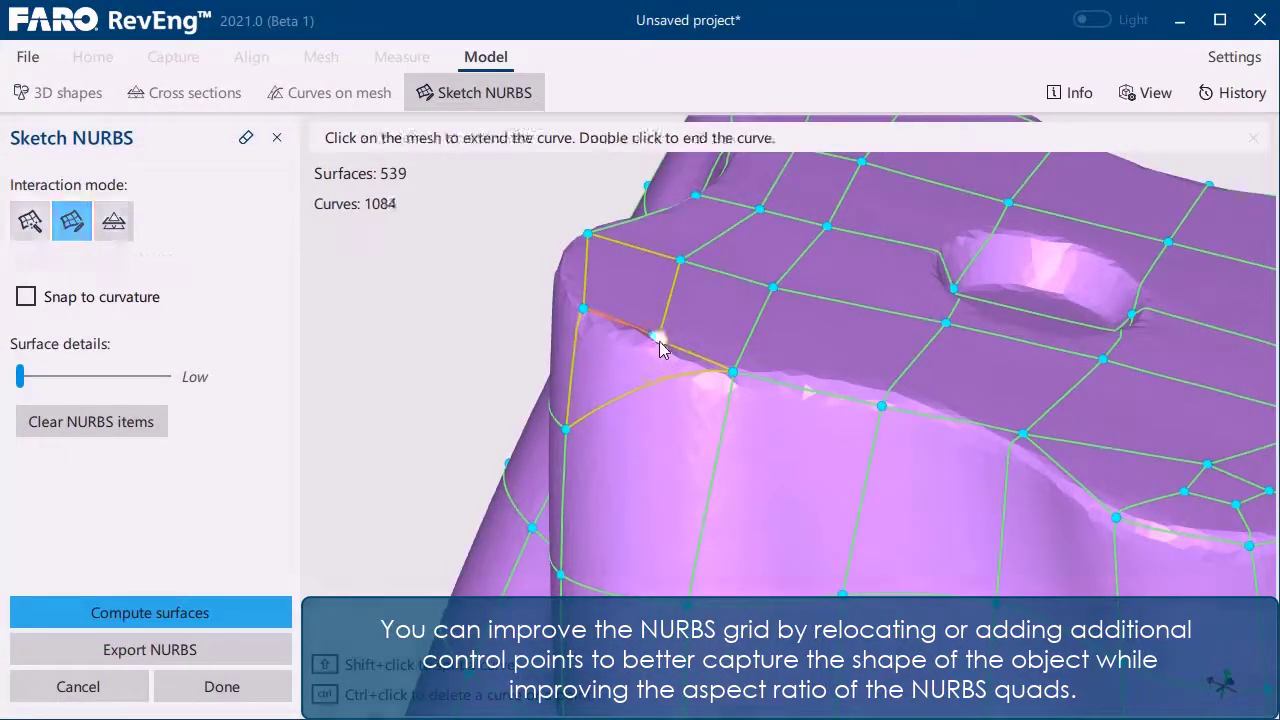
- Adjust the control points on the remaining lobes of the end face to fit the rim and improve the quad shapes
{"action": "left_click_drag", "start_coordinate": [659, 344], "coordinate": [648, 344]}
{"action": "scroll", "coordinate": [941, 563], "scroll_direction": "down", "scroll_amount": 4}
{"action": "scroll", "coordinate": [943, 568], "scroll_direction": "up", "scroll_amount": 10}
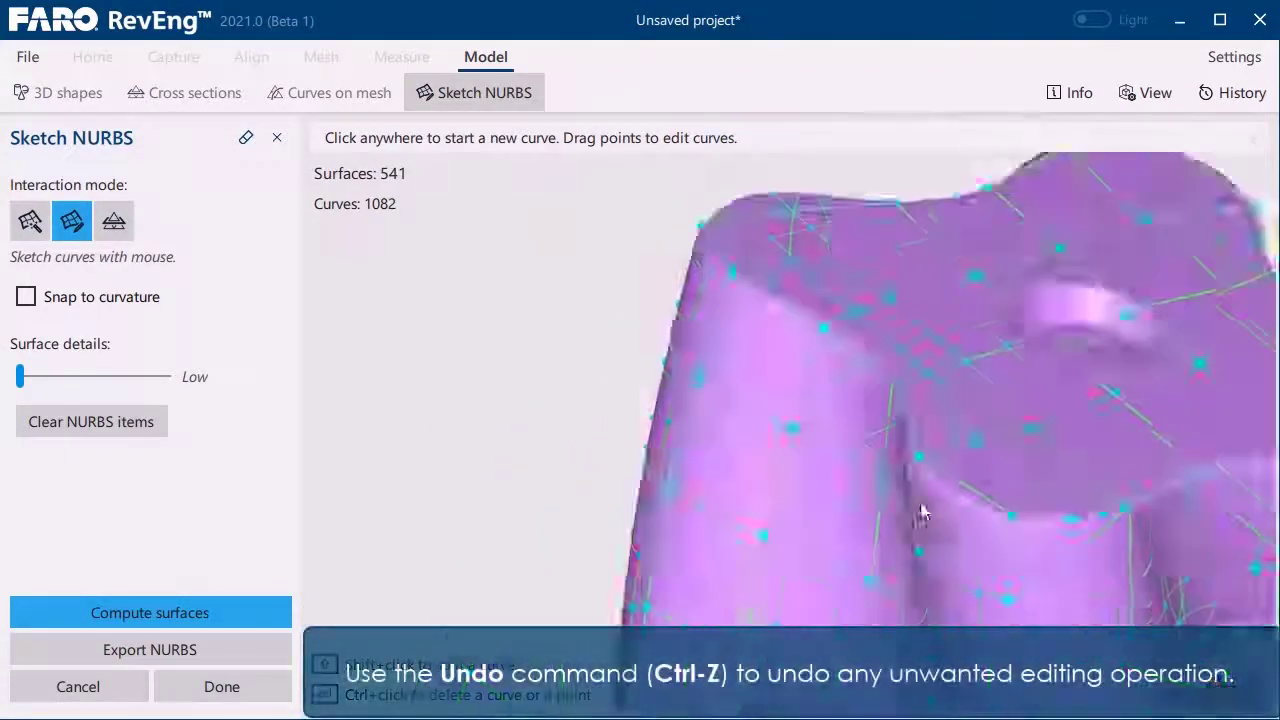
{"action": "scroll", "coordinate": [655, 340], "scroll_direction": "down", "scroll_amount": 8}
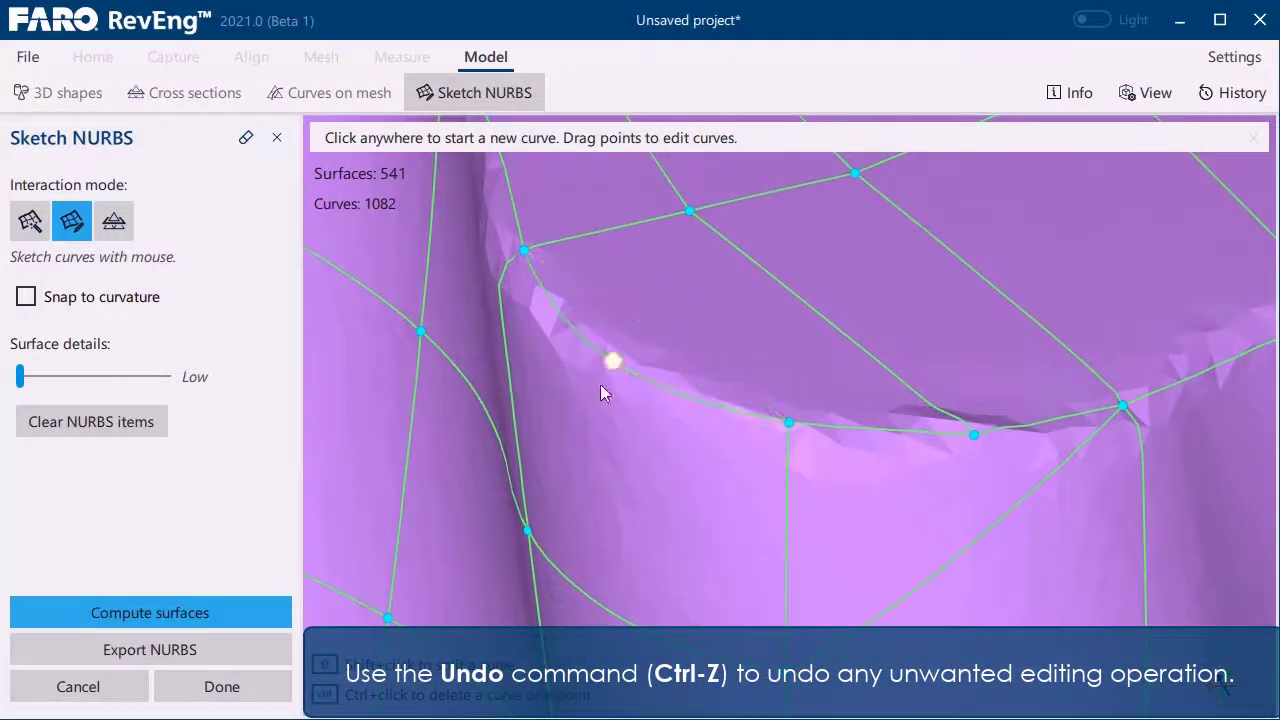
{"action": "left_click_drag", "start_coordinate": [640, 290], "coordinate": [598, 257]}
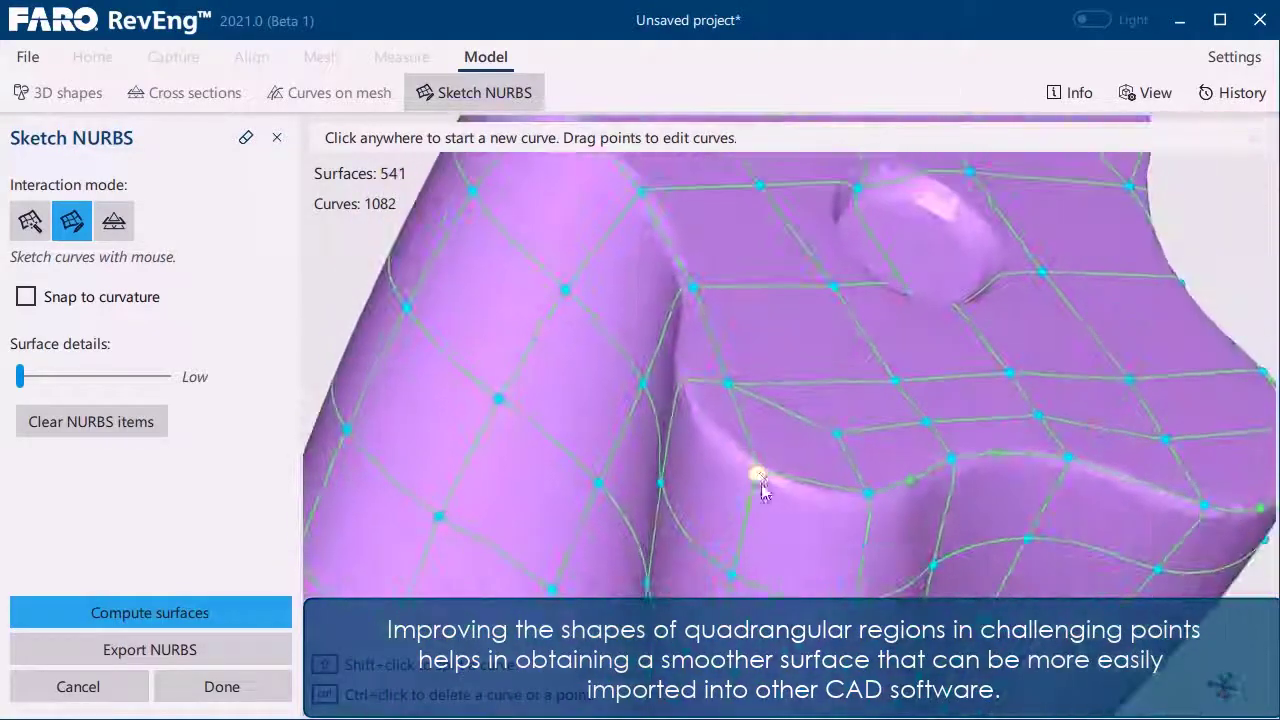
{"action": "left_click_drag", "start_coordinate": [808, 481], "coordinate": [815, 497]}
{"action": "left_click_drag", "start_coordinate": [728, 383], "coordinate": [693, 404]}
{"action": "left_click_drag", "start_coordinate": [692, 287], "coordinate": [685, 288]}
- Recompute the NURBS surfaces from the edited curves and switch back to the Compute automatic surfaces mode
{"action": "scroll", "coordinate": [674, 248], "scroll_direction": "down", "scroll_amount": 4}
{"action": "middle_click_drag", "start_coordinate": [674, 248], "coordinate": [829, 383]}
{"action": "scroll", "coordinate": [829, 383], "scroll_direction": "up", "scroll_amount": 4}
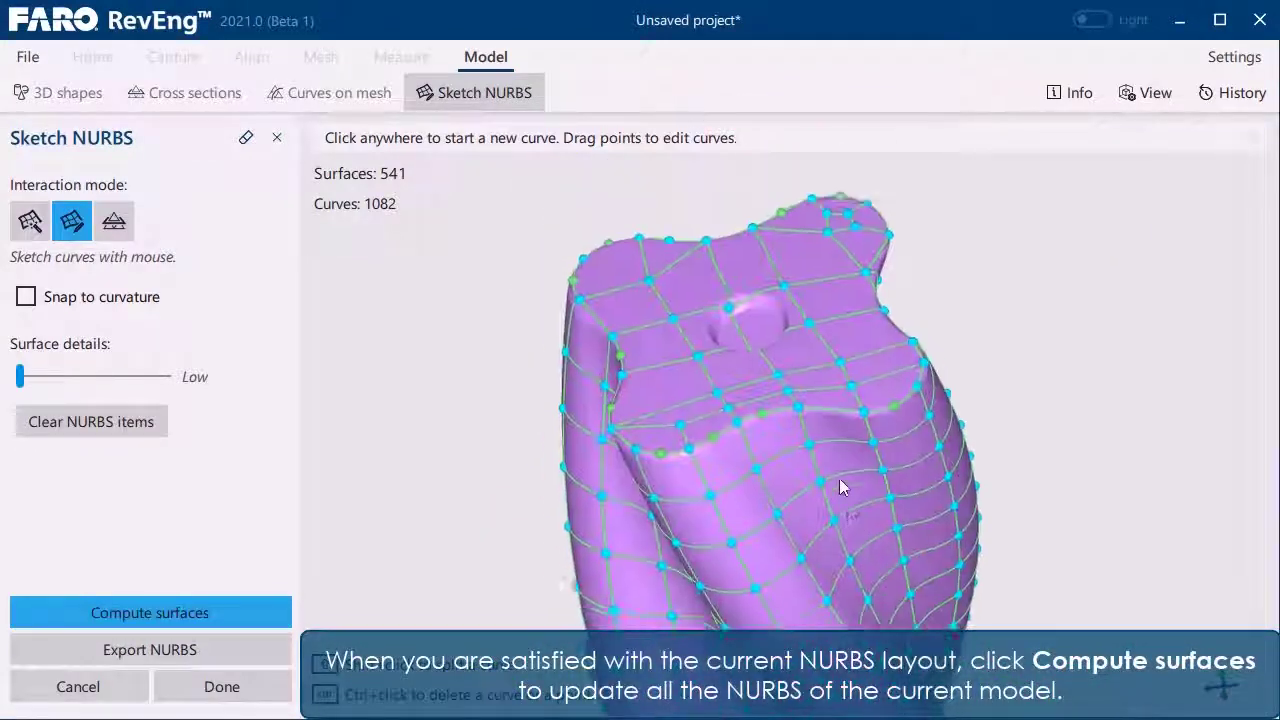
{"action": "left_click", "coordinate": [172, 613]}
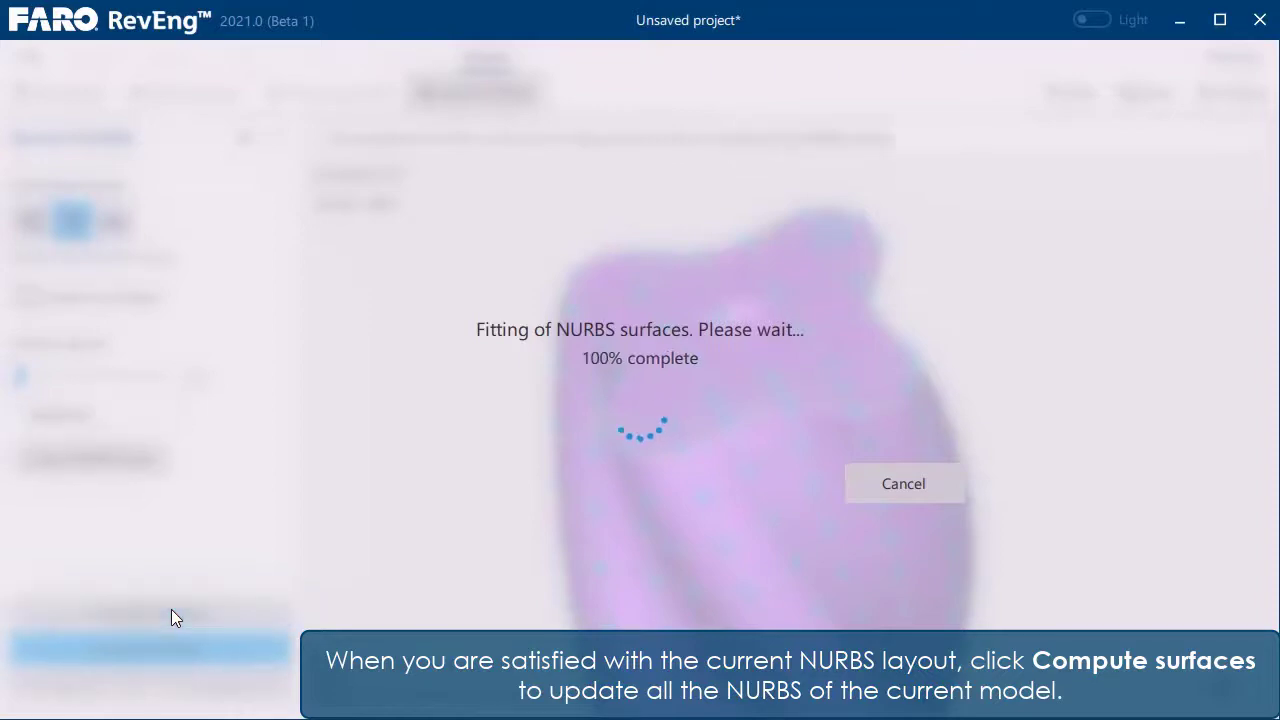
{"action": "left_click", "coordinate": [30, 221]}
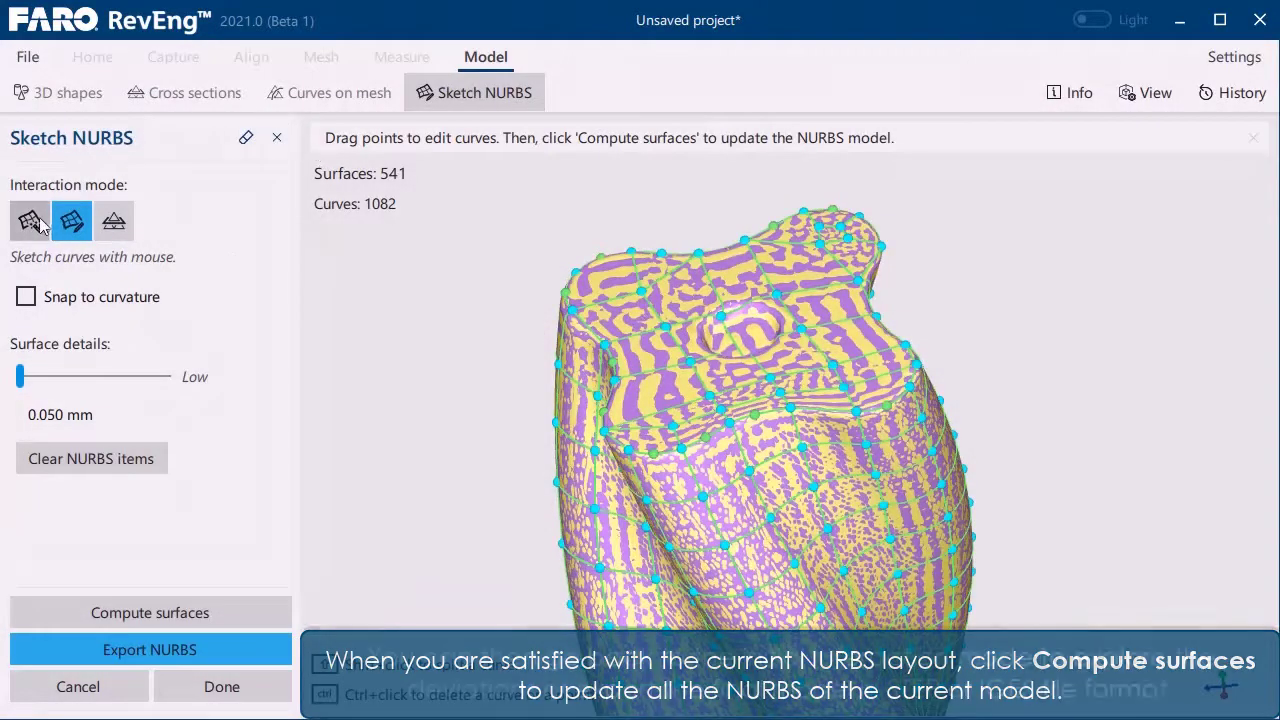